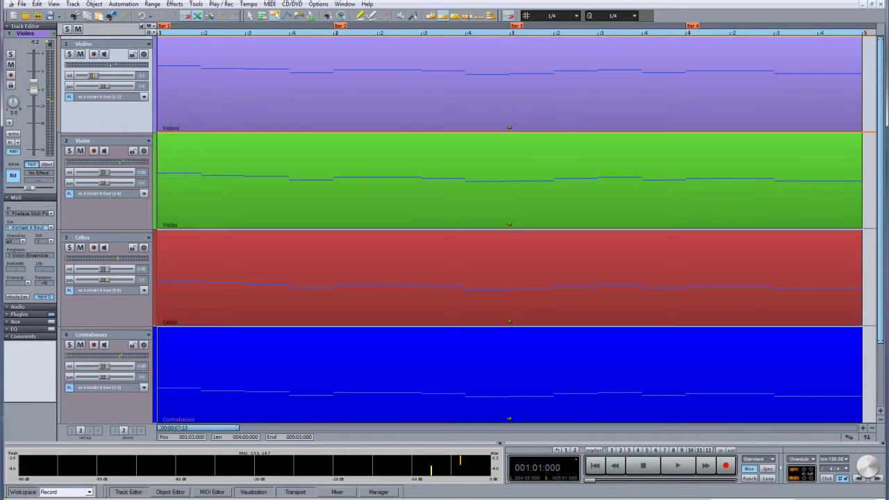
Shift-select the Violins, Violas, Cellos and Contrabasses MIDI objects
{"action": "left_click", "coordinate": [229, 105]}
{"action": "left_click", "coordinate": [228, 199], "text": "shift"}
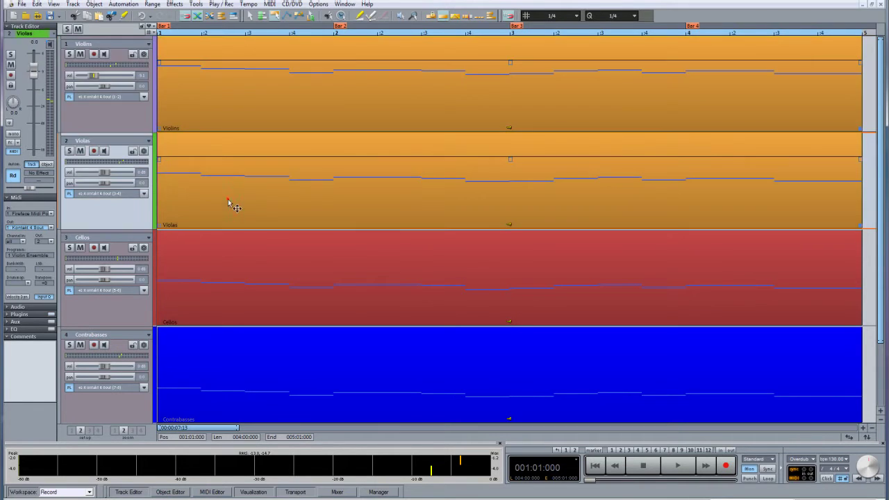
{"action": "left_click", "coordinate": [227, 296], "text": "shift"}
{"action": "left_click", "coordinate": [227, 385], "text": "shift"}
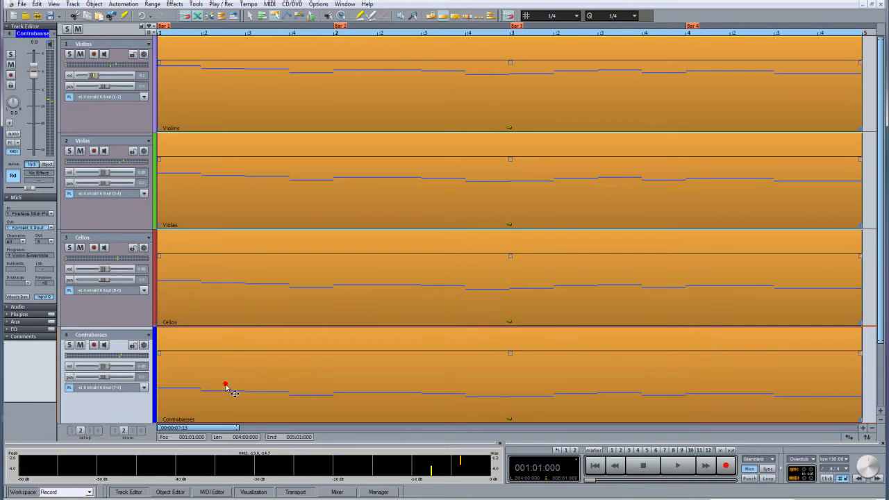
Look through the MIDI menu and the selected objects' context menu, closing both unused
{"action": "left_click", "coordinate": [271, 5]}
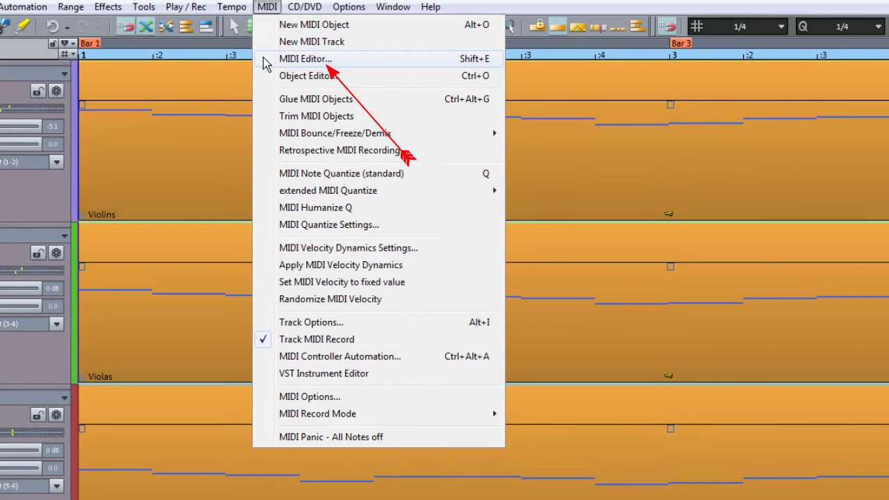
{"action": "left_click", "coordinate": [227, 164]}
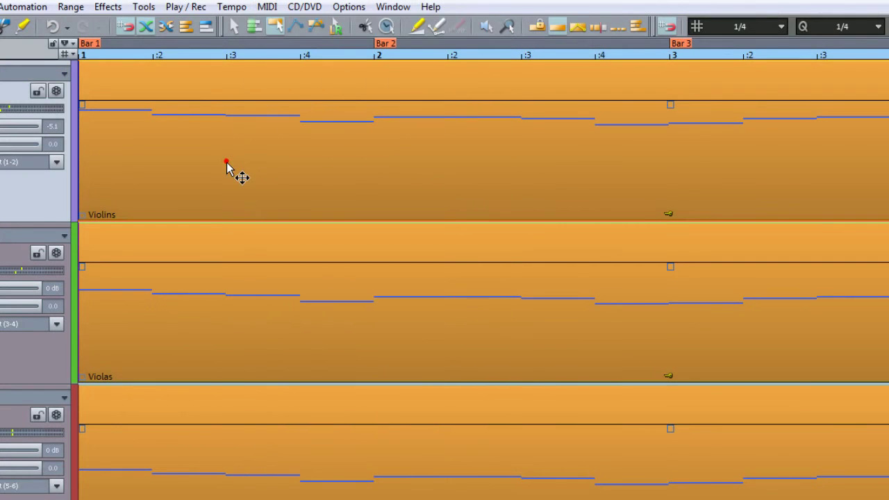
{"action": "right_click", "coordinate": [228, 164]}
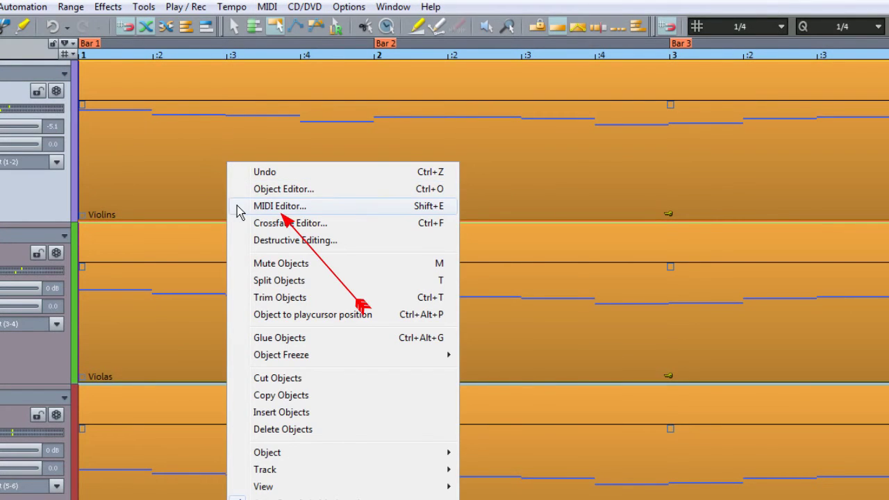
{"action": "left_click", "coordinate": [258, 135]}
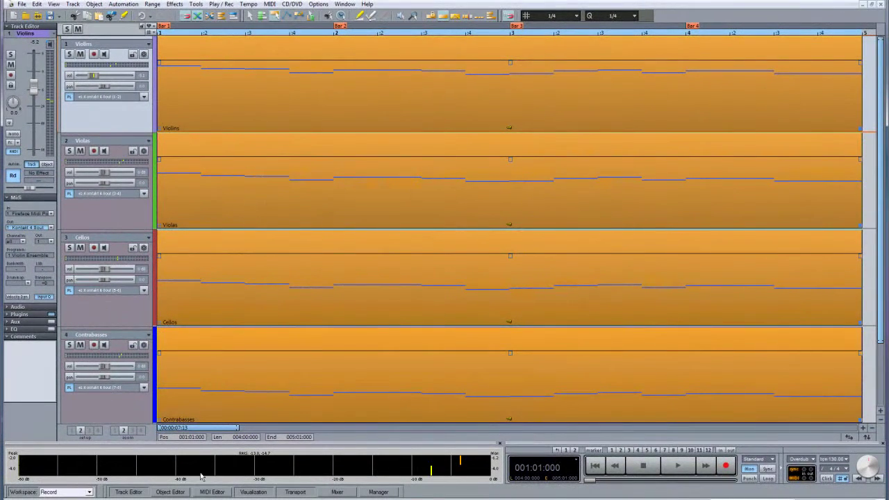
Open the four selected string objects in the MIDI Editor (Shift+E)
{"action": "left_click", "coordinate": [207, 492]}
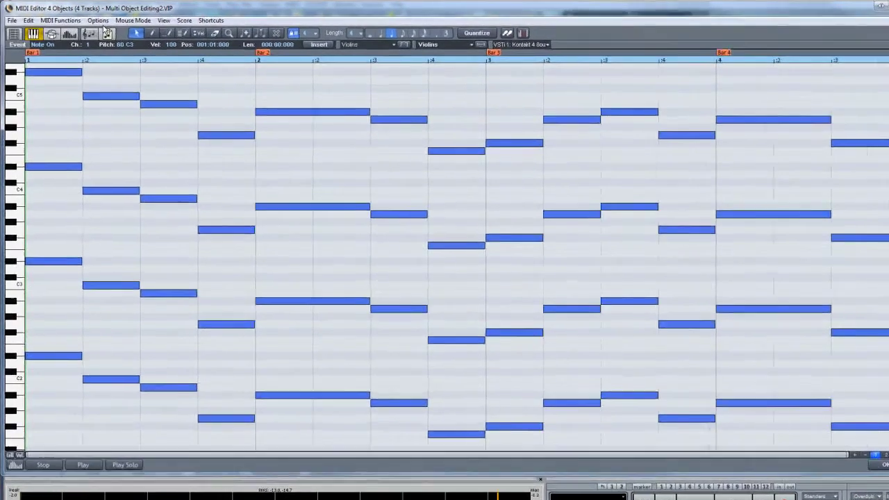
Enable Use Track Colors, then step the bar-2 note selection from Violins down to Contrabasses
{"action": "left_click", "coordinate": [98, 20]}
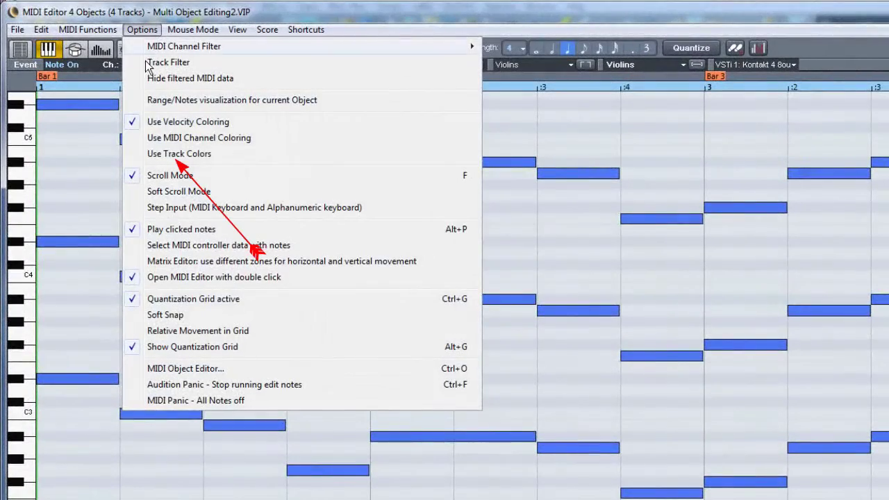
{"action": "left_click", "coordinate": [153, 154]}
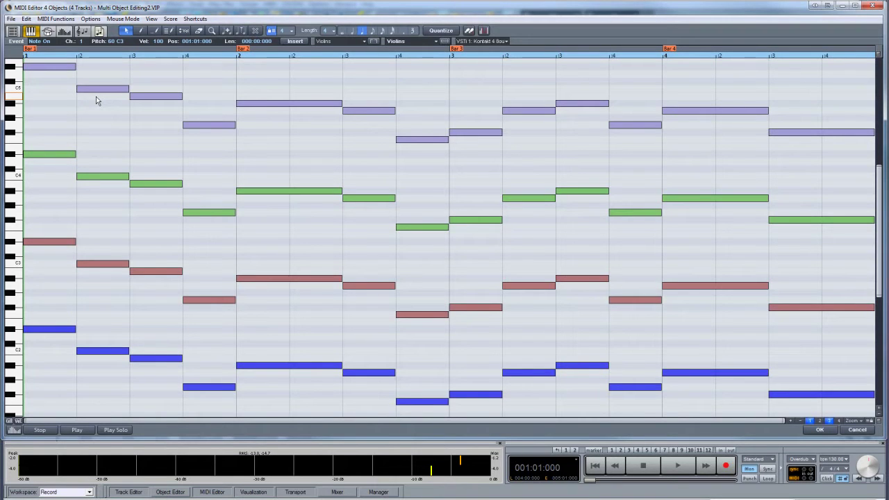
{"action": "left_click", "coordinate": [262, 102]}
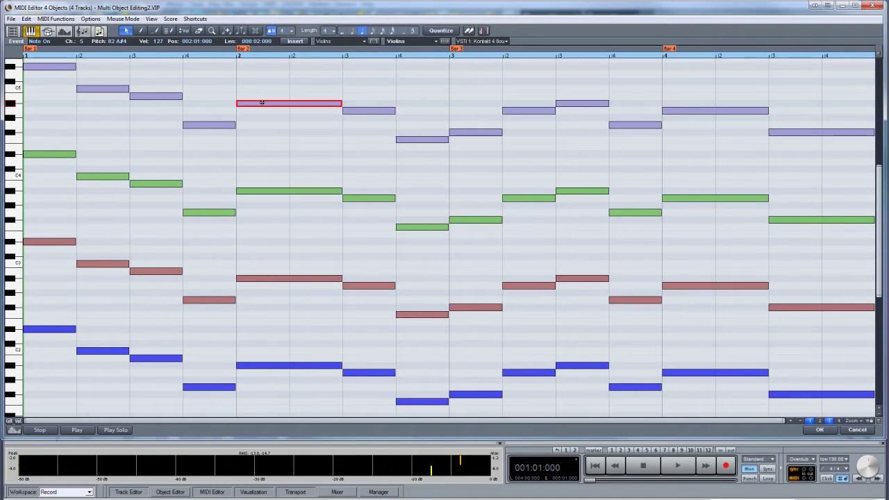
{"action": "key", "text": "alt+Down"}
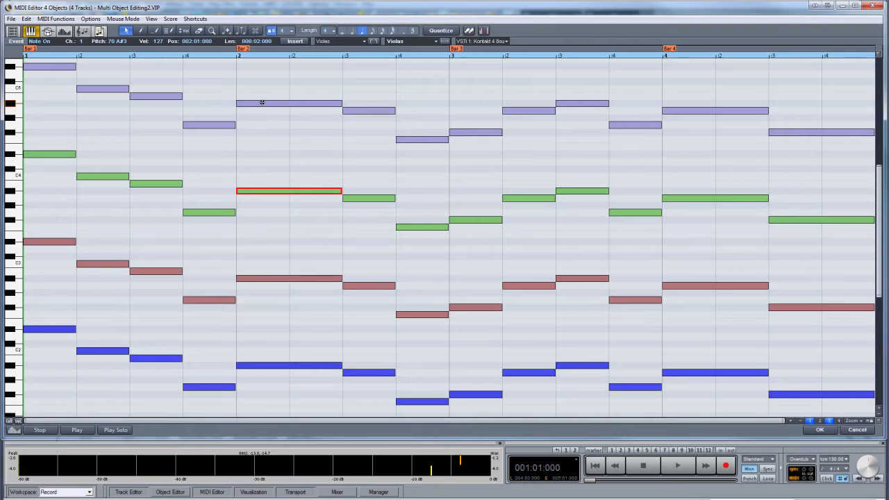
{"action": "key", "text": "alt+Down"}
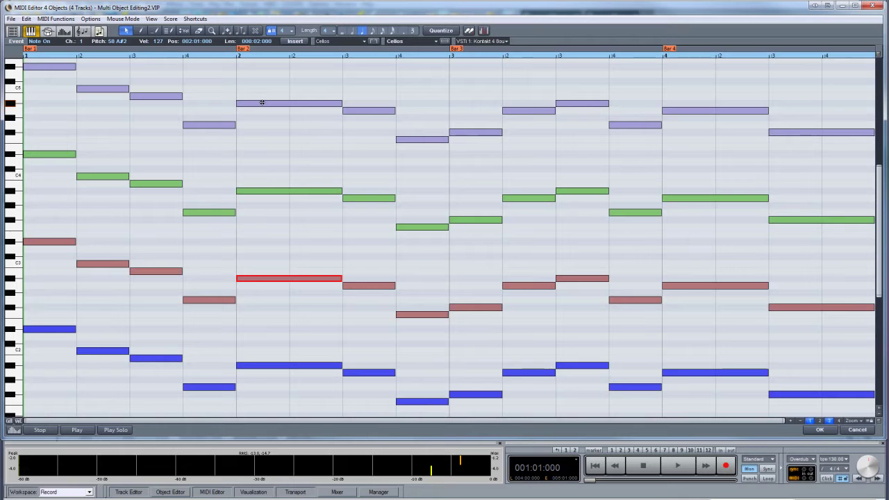
{"action": "key", "text": "alt+Down"}
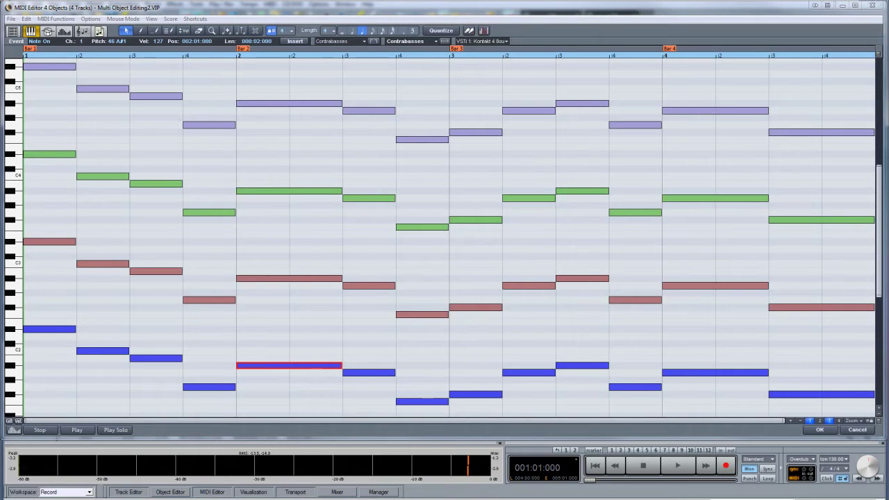
Enable Range/Notes visualization for current Object, then make Cellos, Violas and Violins current in turn
{"action": "left_click", "coordinate": [94, 19]}
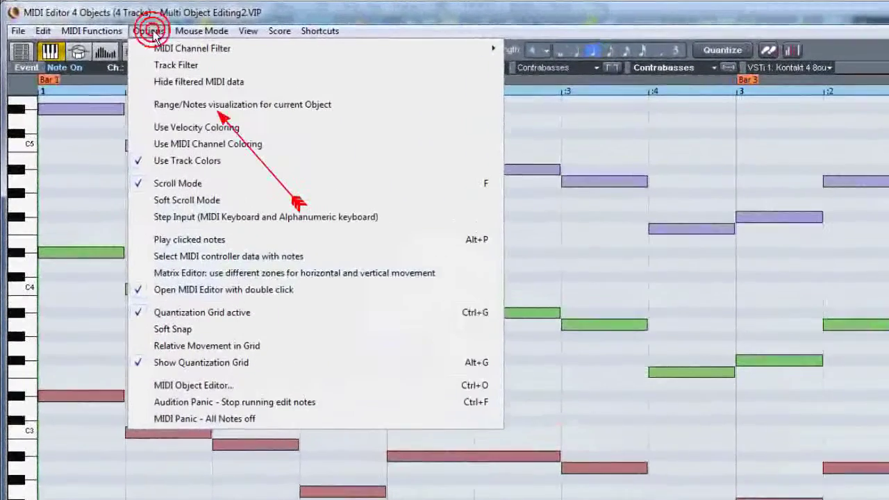
{"action": "left_click", "coordinate": [167, 106]}
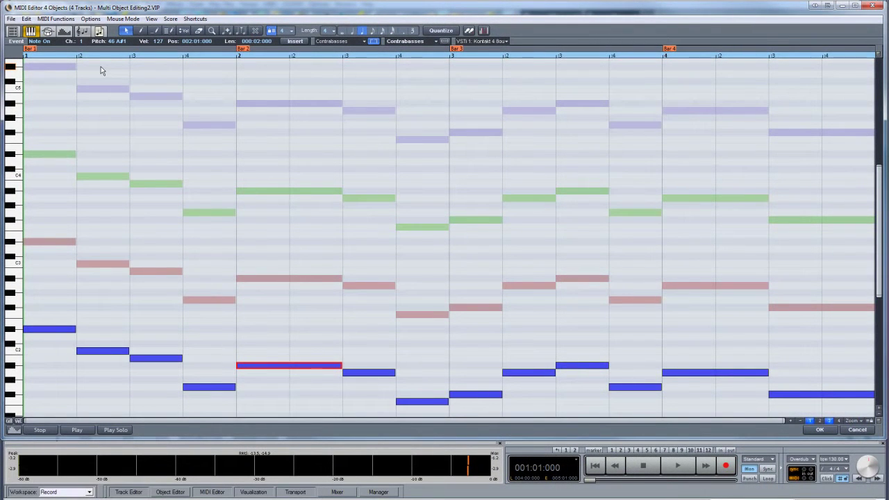
{"action": "left_click", "coordinate": [260, 278]}
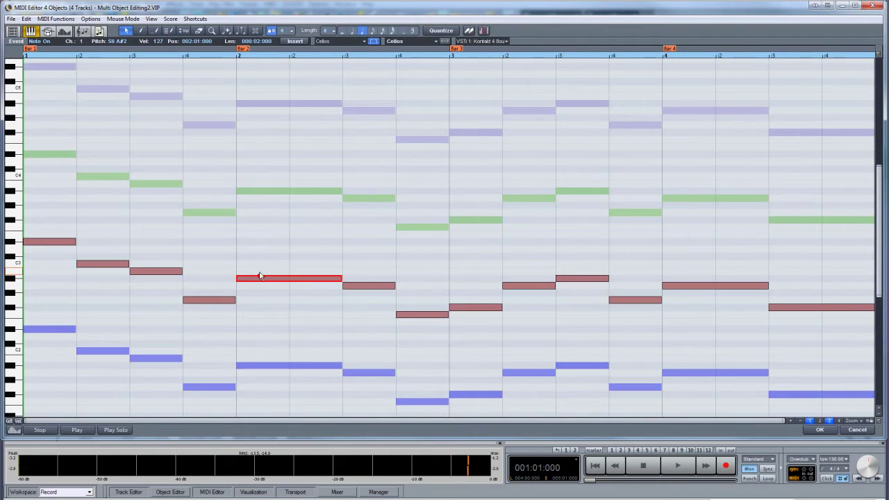
{"action": "left_click", "coordinate": [266, 192]}
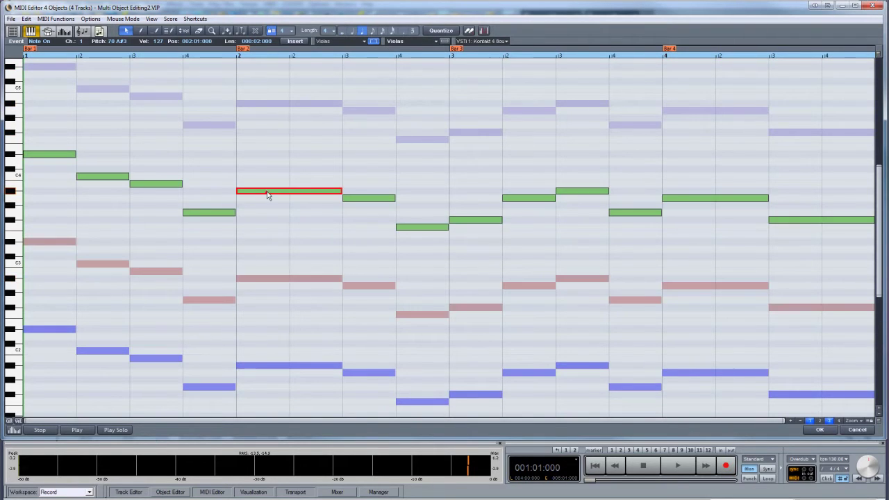
{"action": "left_click", "coordinate": [268, 102]}
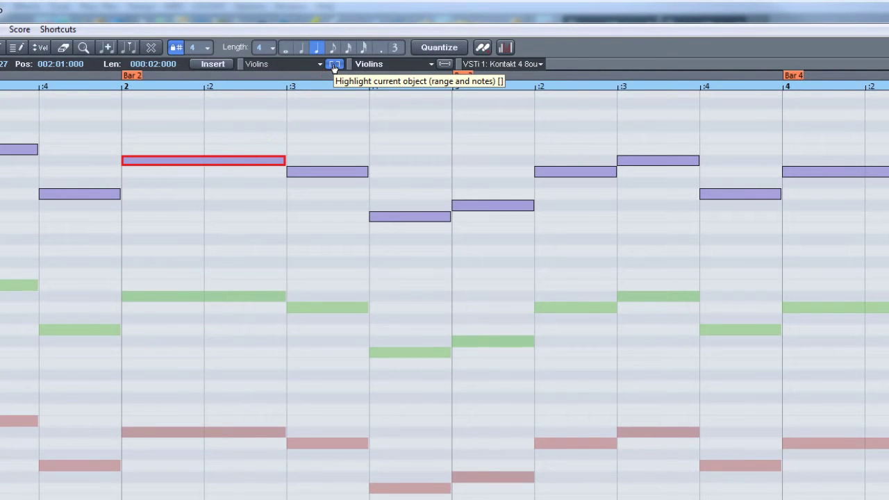
Toggle Highlight current object off and on, then pick Violas, Cellos, Contrabasses from the track dropdown
{"action": "left_click", "coordinate": [334, 64]}
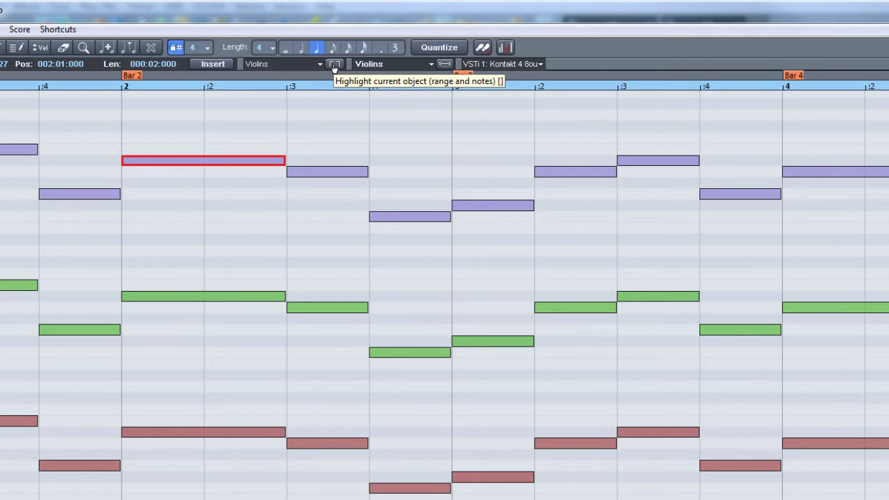
{"action": "left_click", "coordinate": [334, 65]}
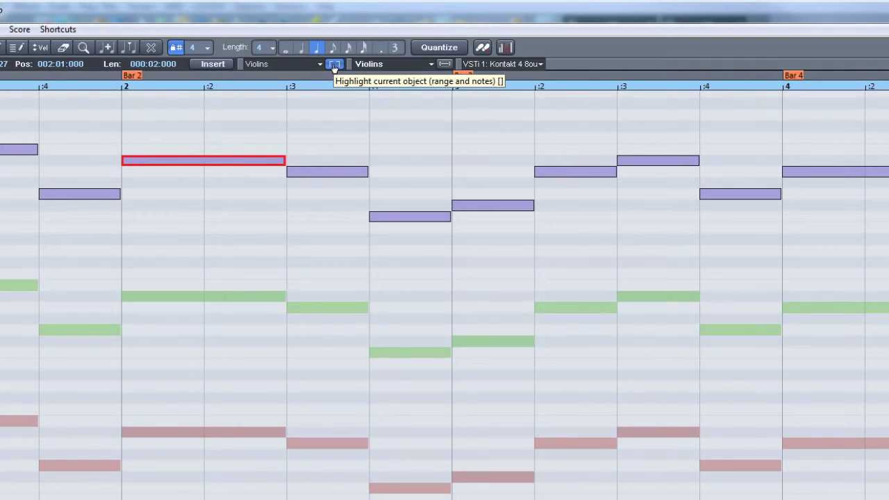
{"action": "left_click", "coordinate": [321, 65]}
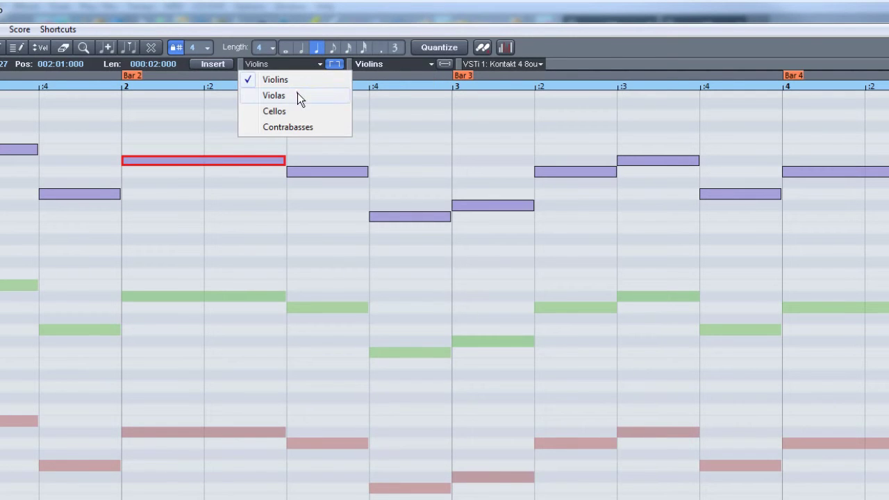
{"action": "left_click", "coordinate": [297, 95]}
{"action": "left_click", "coordinate": [319, 65]}
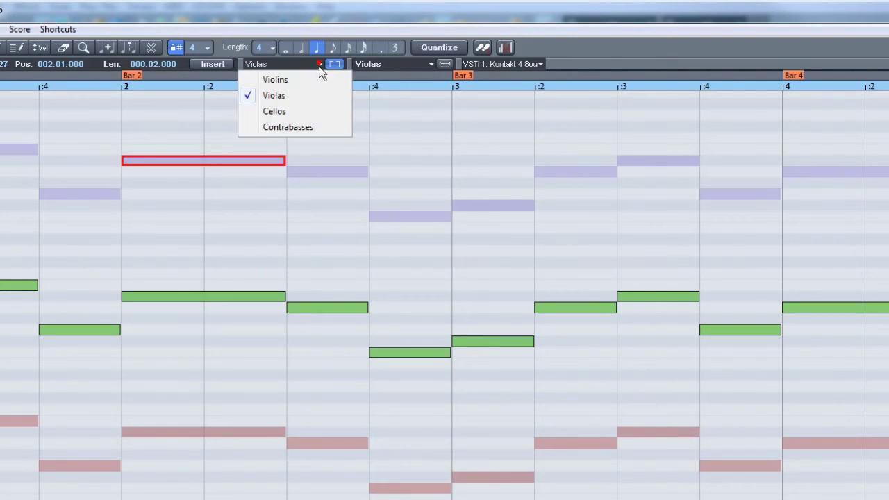
{"action": "left_click", "coordinate": [310, 110]}
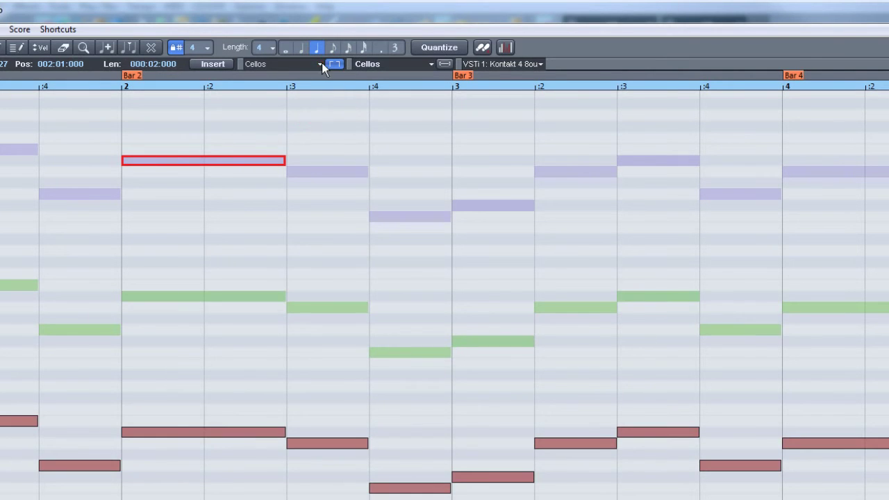
{"action": "left_click", "coordinate": [322, 63]}
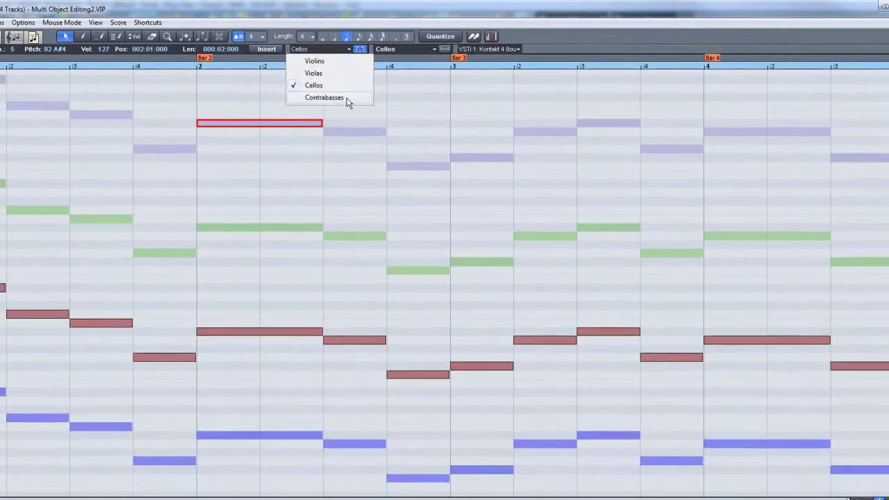
{"action": "left_click", "coordinate": [317, 128]}
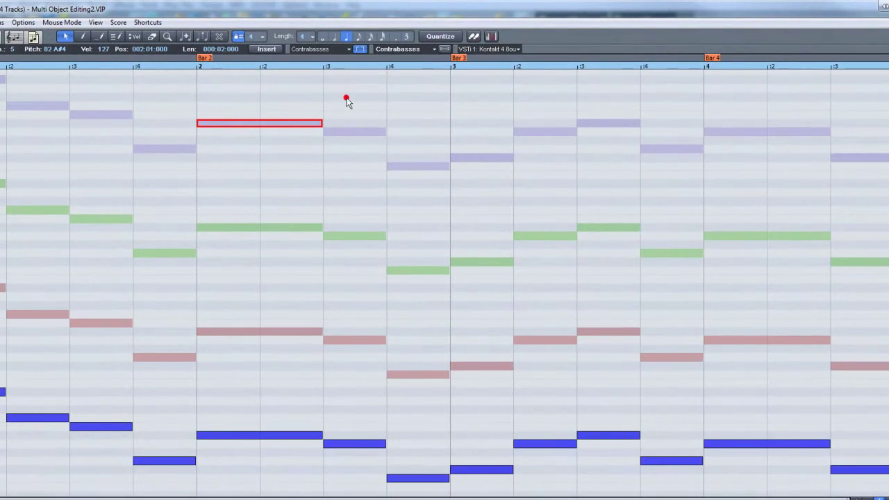
Select the bar-2 notes of Violas, Cellos and Contrabasses in turn
{"action": "left_click", "coordinate": [304, 227]}
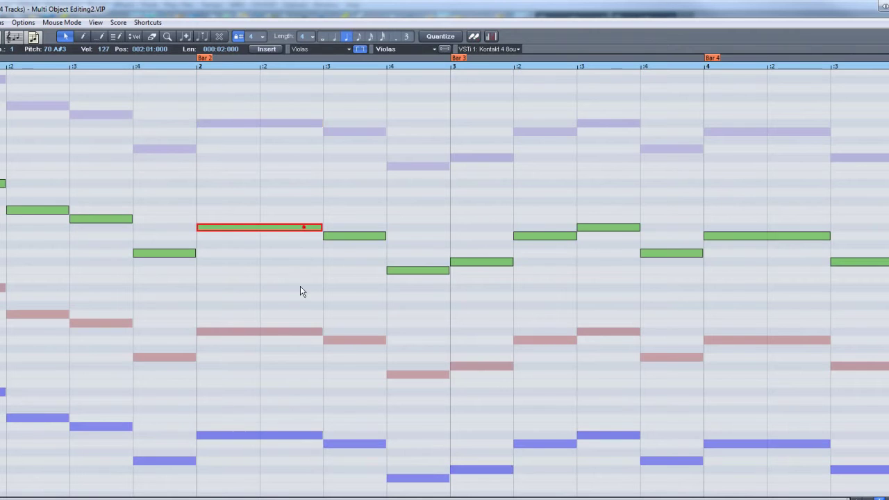
{"action": "left_click", "coordinate": [289, 332]}
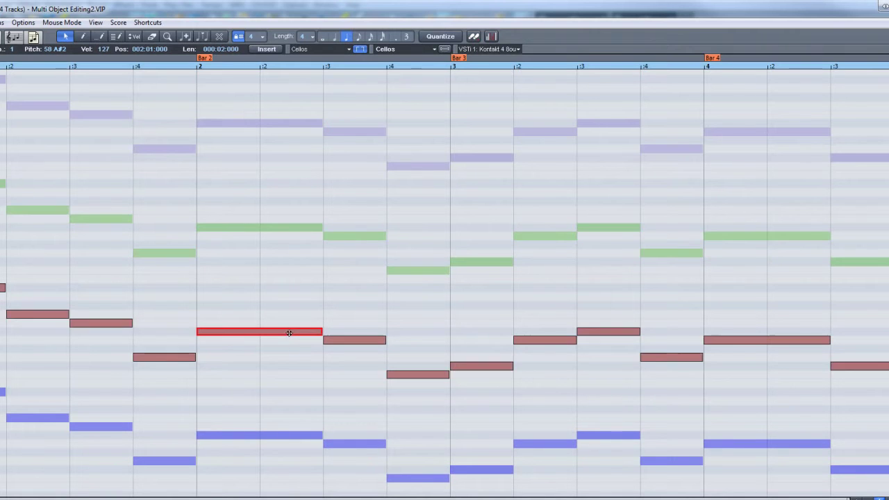
{"action": "left_click", "coordinate": [285, 435]}
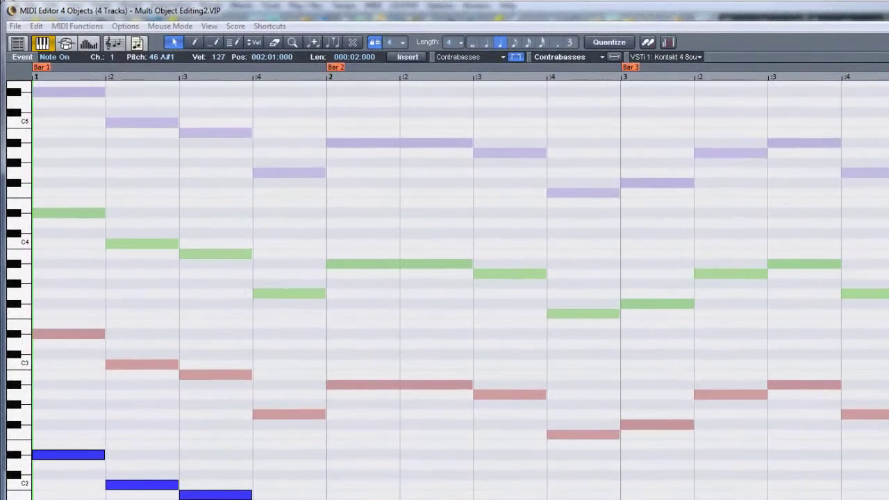
Enable the Track Filter for Contrabasses, then test it by clicking a Violas note
{"action": "left_click", "coordinate": [126, 26]}
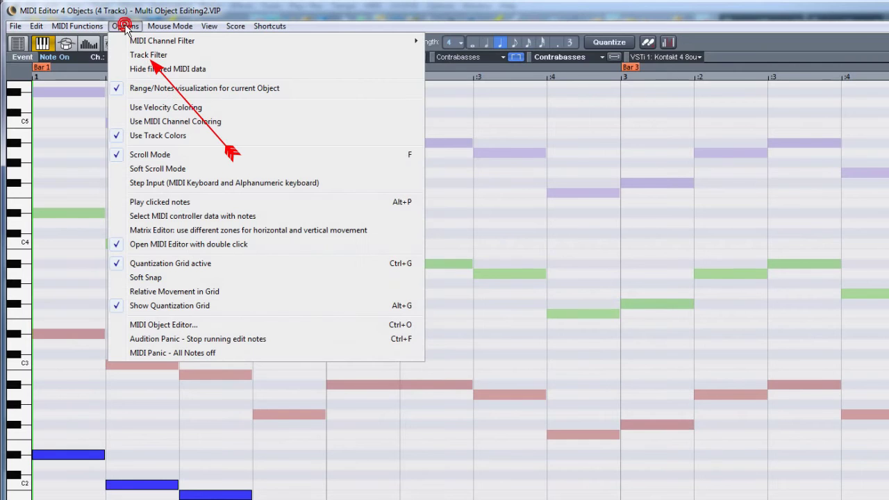
{"action": "left_click", "coordinate": [131, 55]}
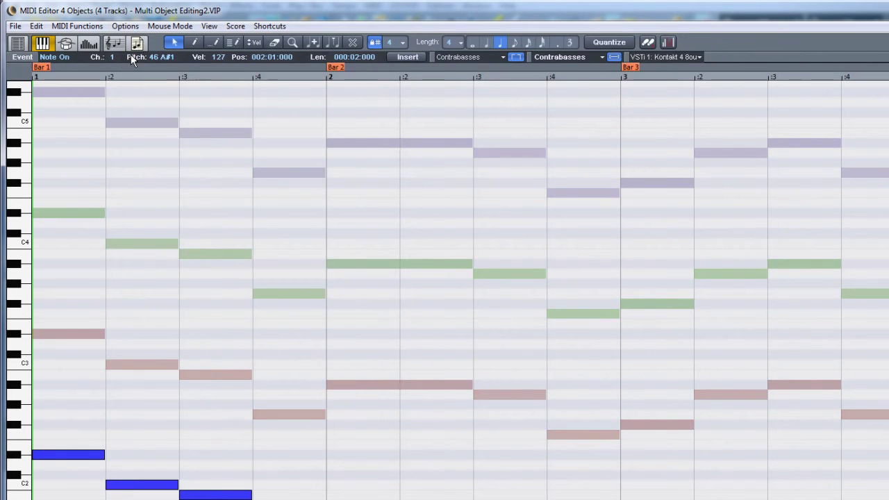
{"action": "left_click", "coordinate": [613, 58]}
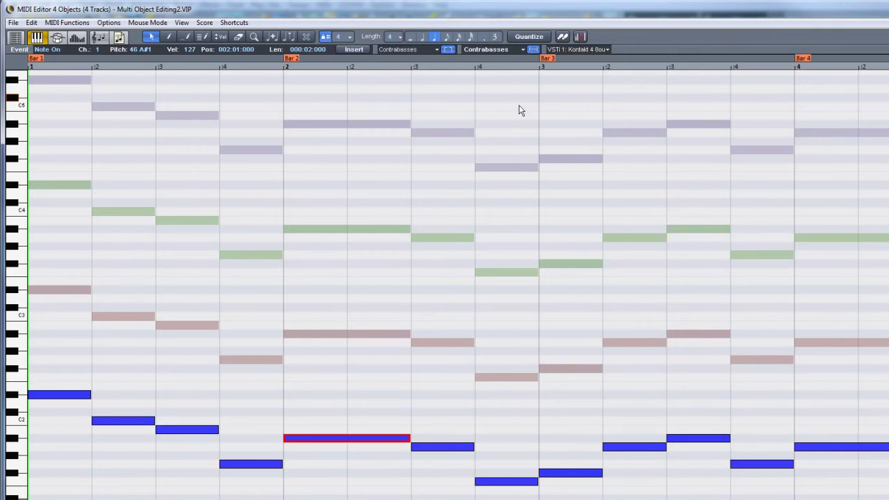
{"action": "left_click", "coordinate": [519, 169]}
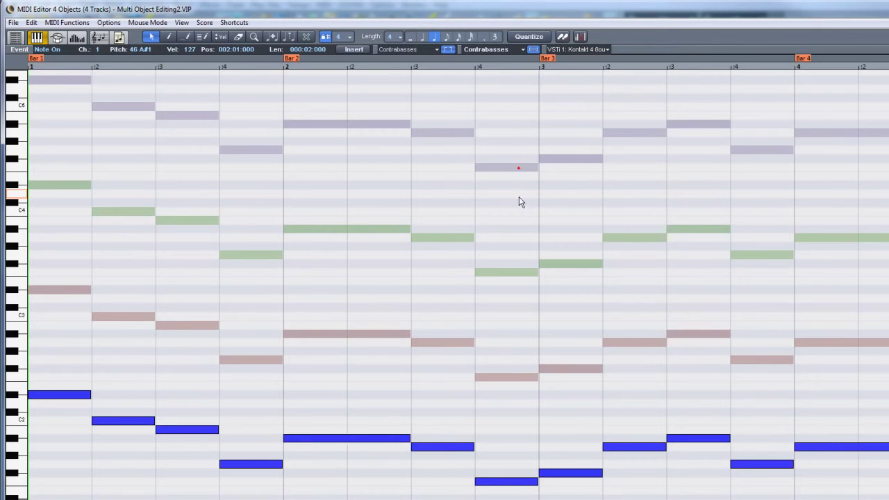
{"action": "left_click", "coordinate": [522, 270]}
Switch the editable part through Cellos, Violas, Violins, Violas and back to Cellos
{"action": "left_click", "coordinate": [519, 50]}
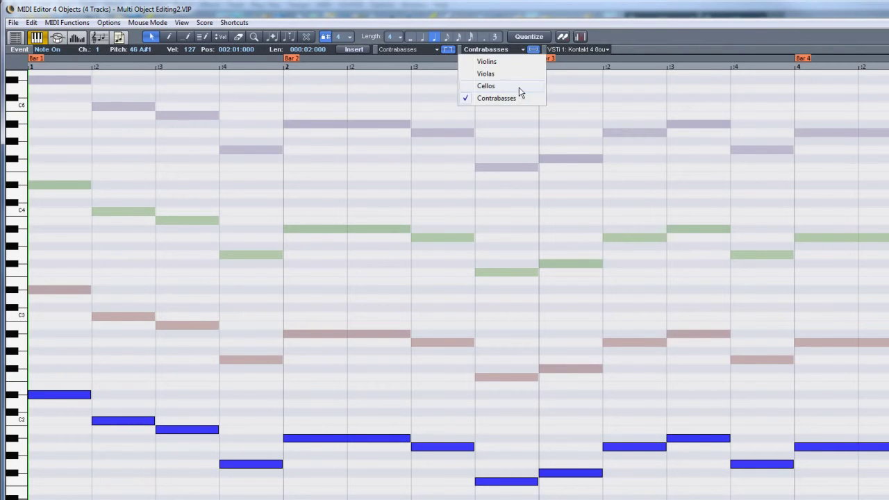
{"action": "left_click", "coordinate": [519, 87]}
{"action": "left_click", "coordinate": [519, 49]}
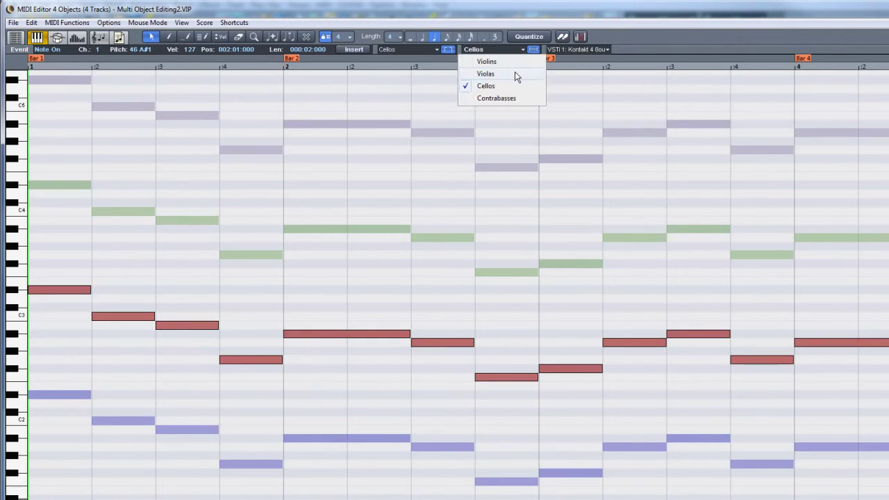
{"action": "left_click", "coordinate": [518, 75]}
{"action": "left_click", "coordinate": [519, 50]}
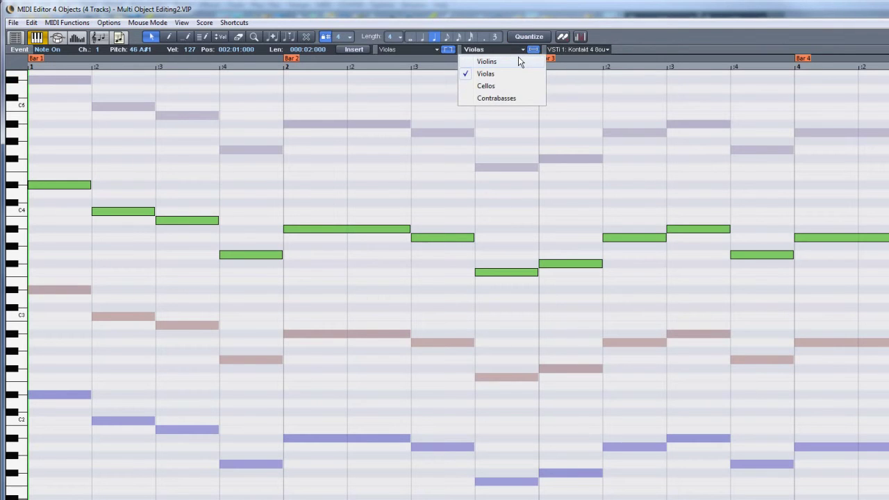
{"action": "left_click", "coordinate": [518, 60]}
{"action": "left_click", "coordinate": [519, 50]}
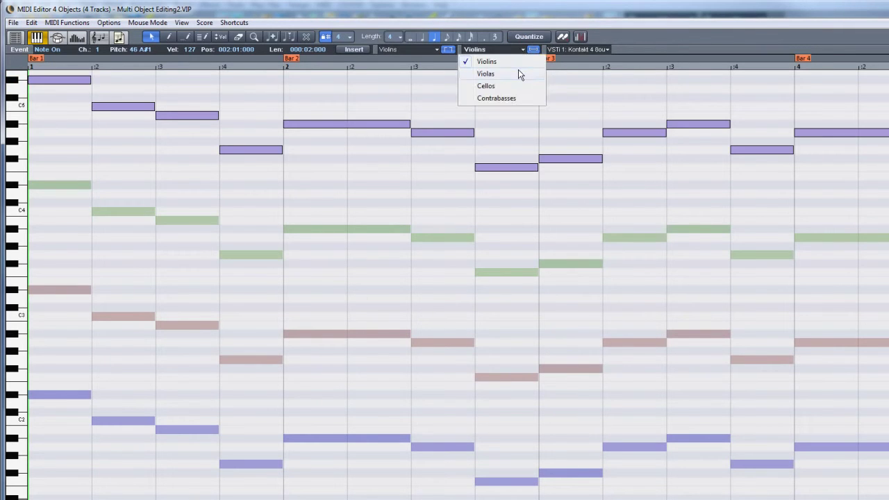
{"action": "left_click", "coordinate": [518, 74]}
{"action": "left_click", "coordinate": [519, 50]}
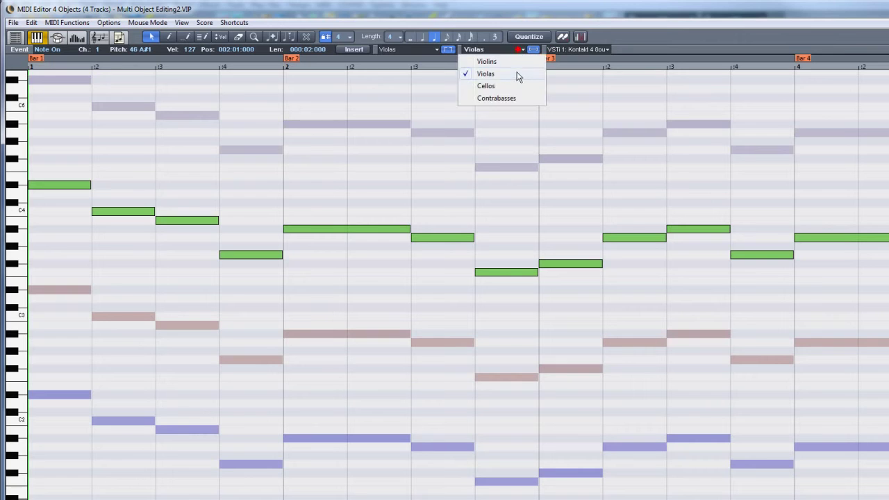
{"action": "left_click", "coordinate": [516, 86]}
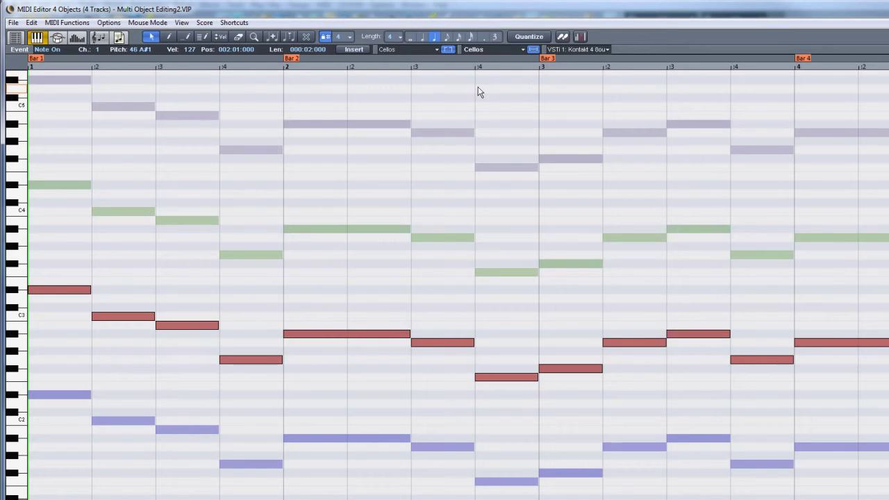
Enable the track display filter, then show only Violas and switch back to Cellos
{"action": "left_click", "coordinate": [109, 23]}
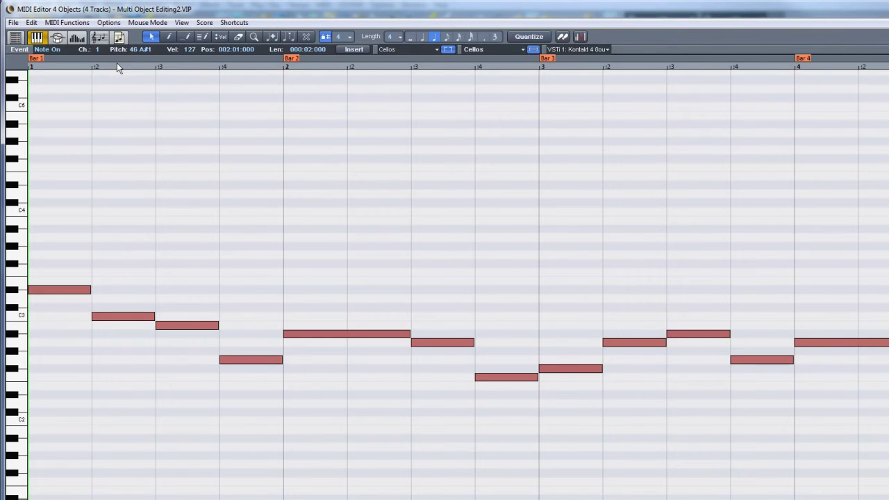
{"action": "left_click", "coordinate": [525, 51]}
{"action": "left_click", "coordinate": [517, 74]}
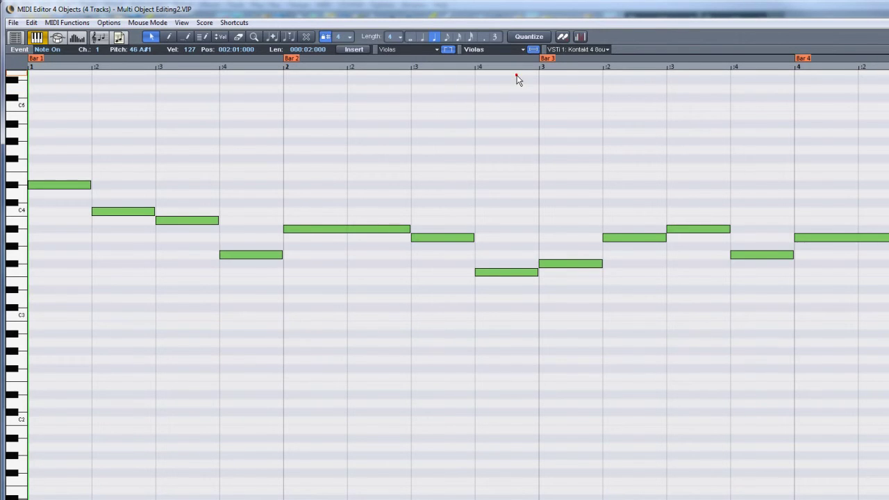
{"action": "left_click", "coordinate": [523, 50]}
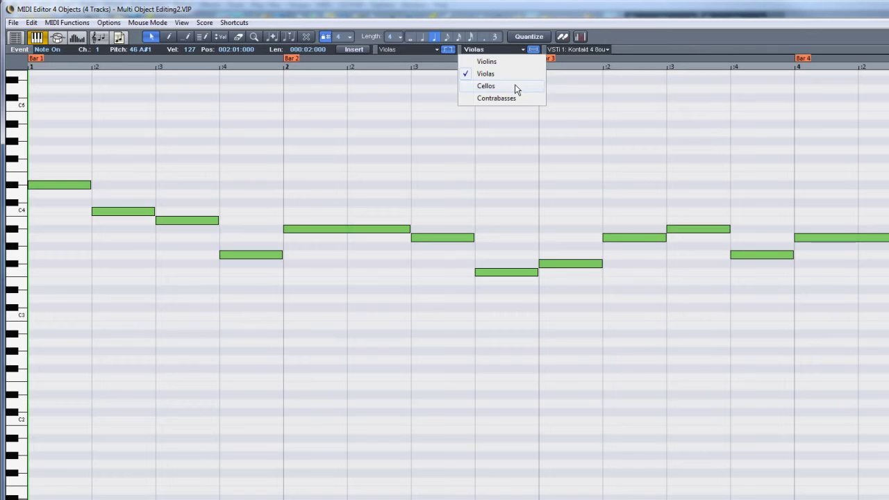
{"action": "left_click", "coordinate": [515, 84]}
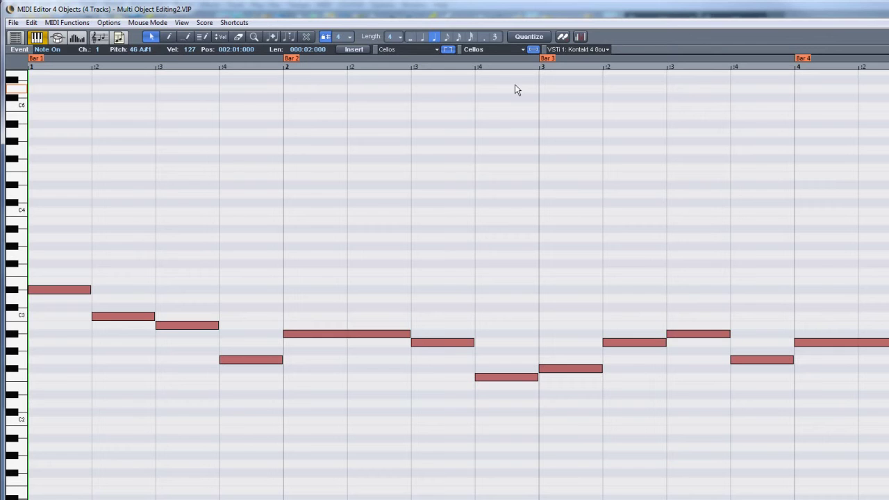
Copy all the Cellos notes and paste them into the Contrabasses part
{"action": "left_click_drag", "start_coordinate": [43, 216], "coordinate": [888, 424]}
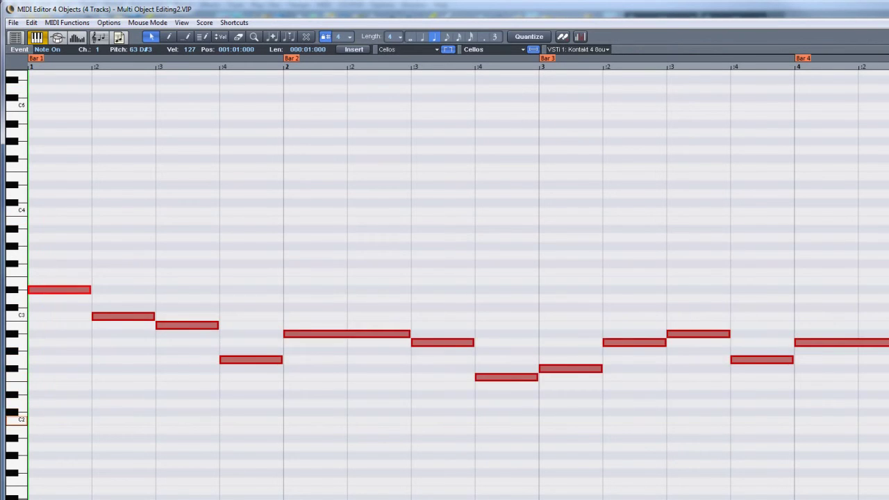
{"action": "key", "text": "ctrl+c"}
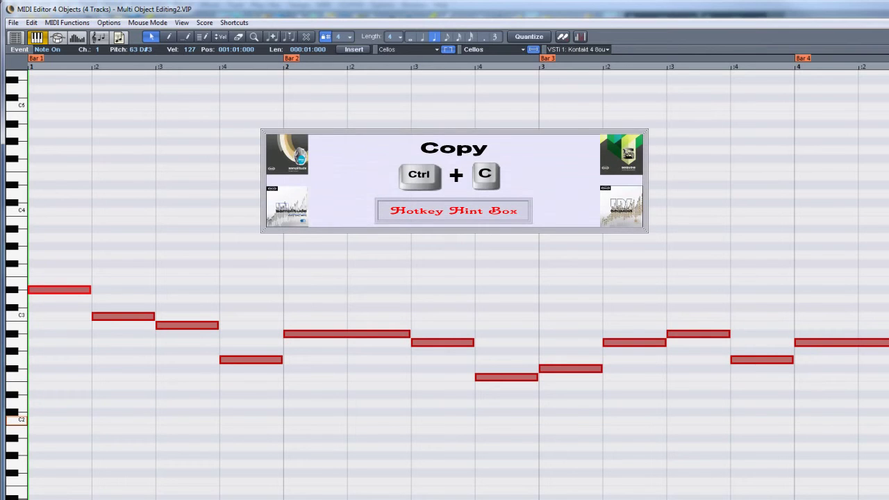
{"action": "left_click", "coordinate": [519, 50]}
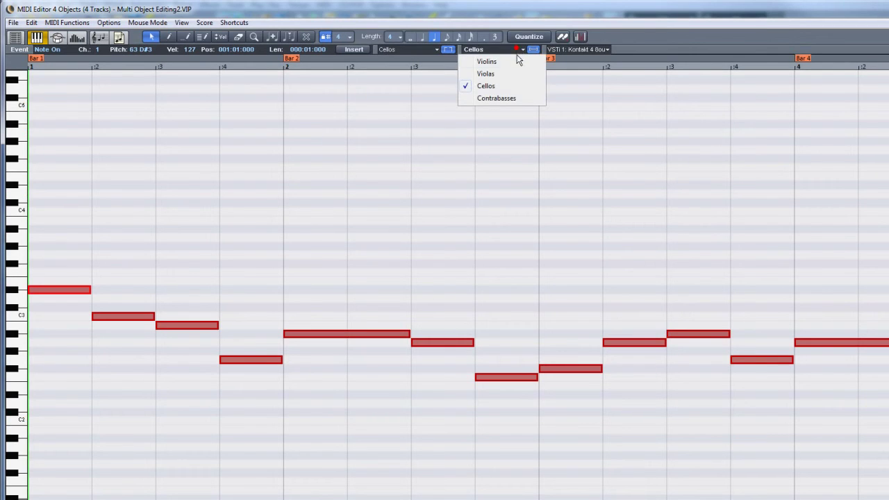
{"action": "left_click", "coordinate": [518, 98]}
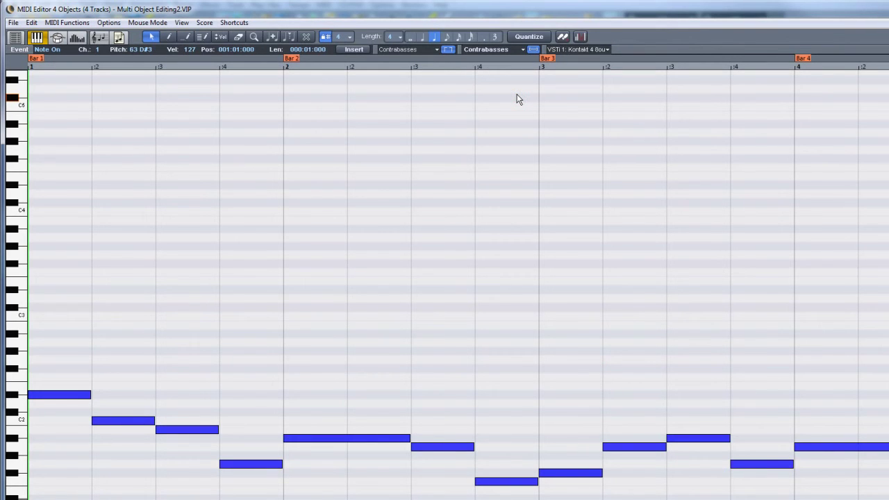
{"action": "key", "text": "ctrl+v"}
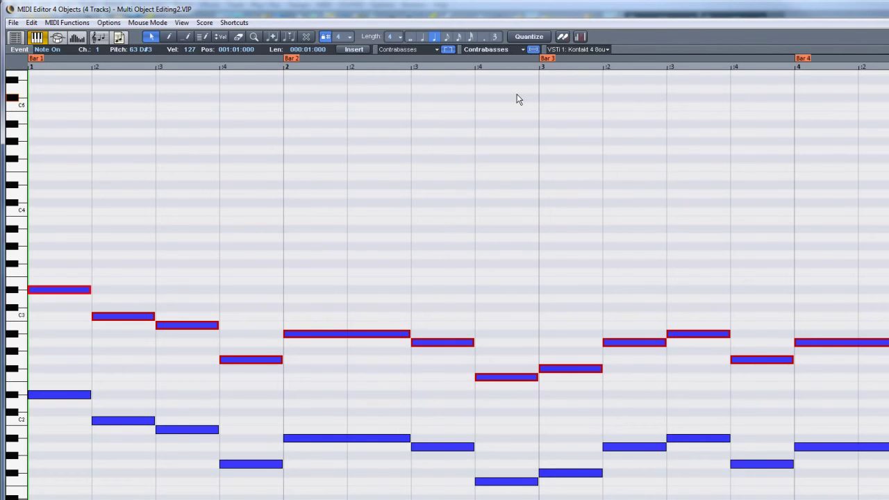
Transpose the pasted notes down three semitones so they start on C3
{"action": "key", "text": "Down"}
{"action": "key", "text": "Down"}
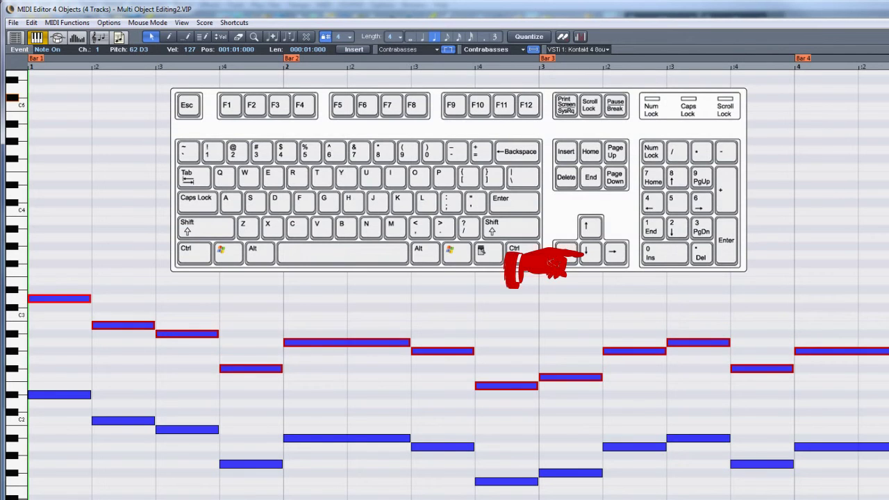
{"action": "key", "text": "Down"}
{"action": "key", "text": "Up"}
{"action": "key", "text": "Up"}
{"action": "key", "text": "Up"}
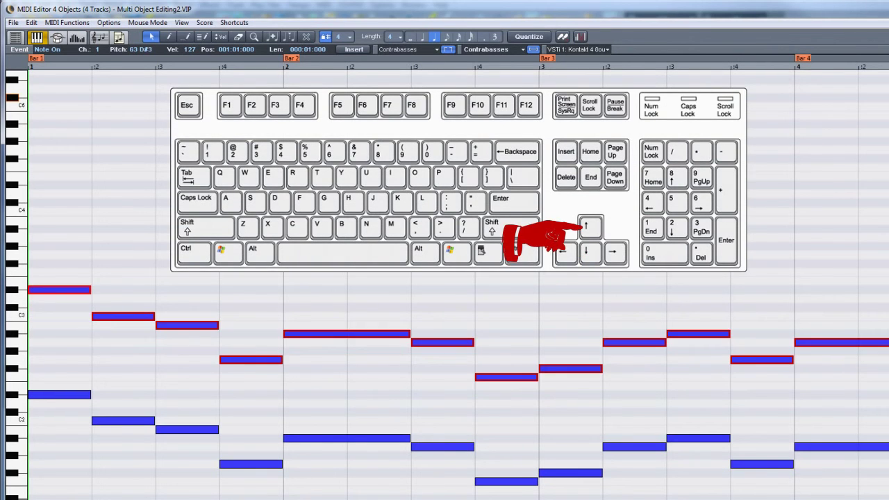
{"action": "key", "text": "Down"}
{"action": "key", "text": "Down"}
{"action": "key", "text": "Down"}
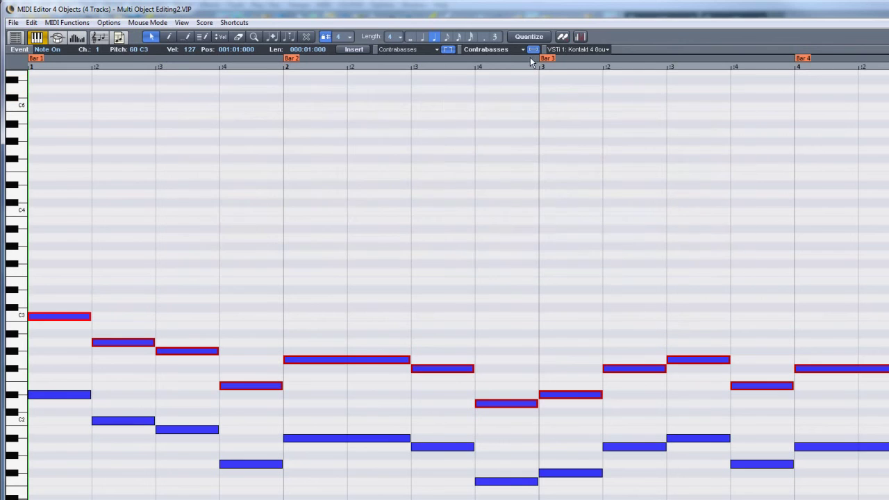
Turn off the display filter, split all string objects at bars 2, 3 and 4, and select everything
{"action": "left_click", "coordinate": [532, 52]}
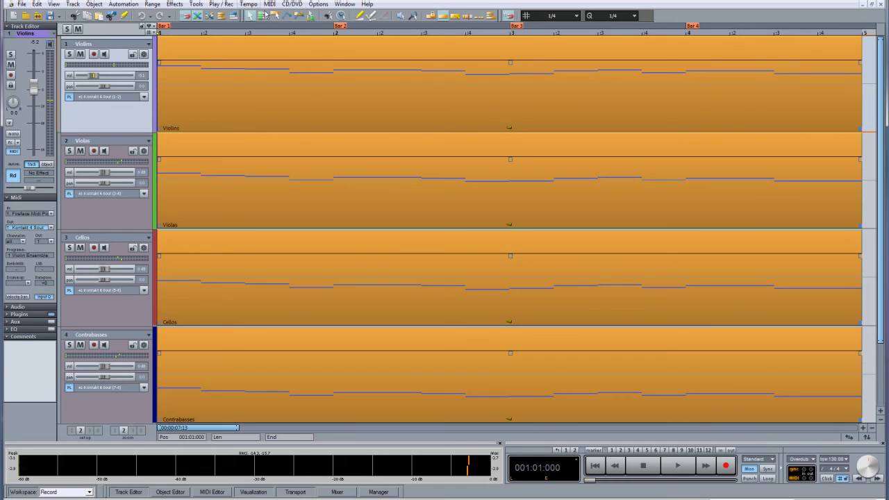
{"action": "left_click", "coordinate": [333, 57]}
{"action": "key", "text": "t"}
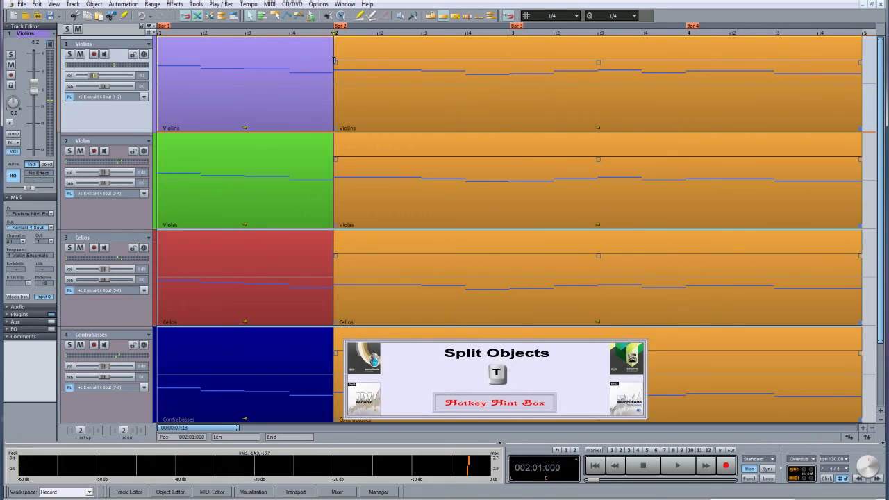
{"action": "left_click", "coordinate": [509, 64]}
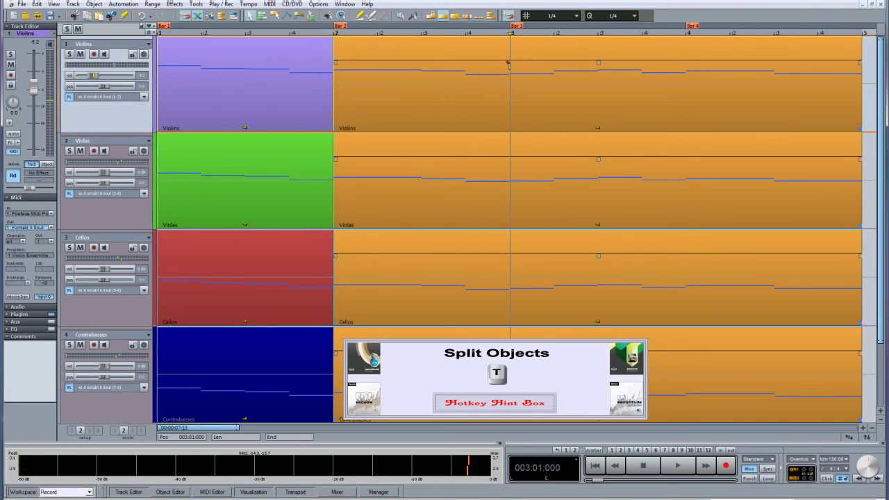
{"action": "key", "text": "t"}
{"action": "left_click", "coordinate": [687, 56]}
{"action": "key", "text": "t"}
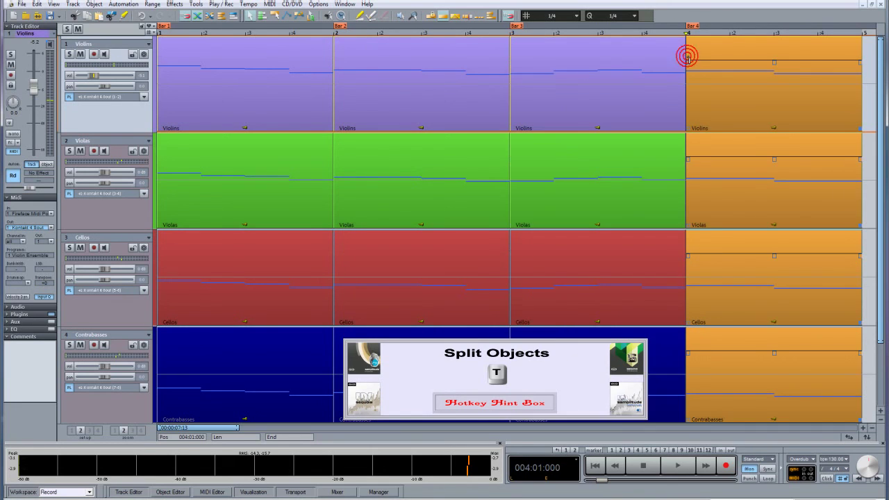
{"action": "key", "text": "ctrl+a"}
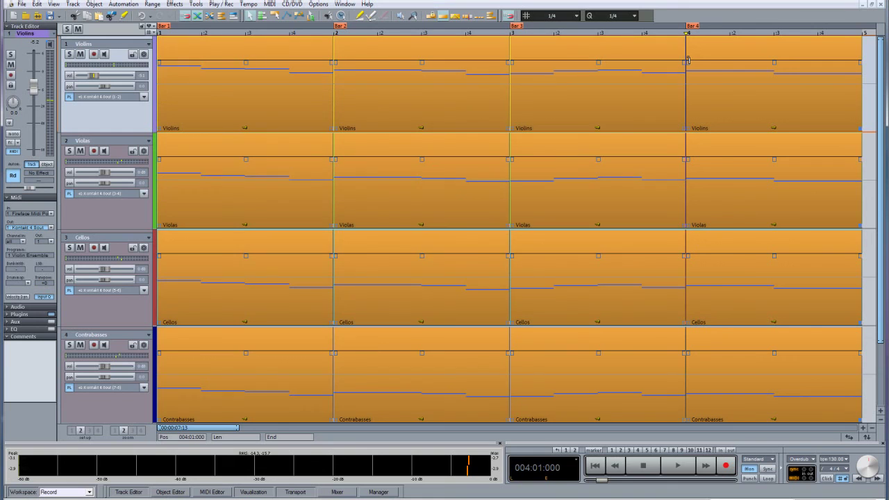
Show all sixteen objects in the MIDI Editor with Highlight current object on, ending with bar 2 active
{"action": "double_click", "coordinate": [688, 60]}
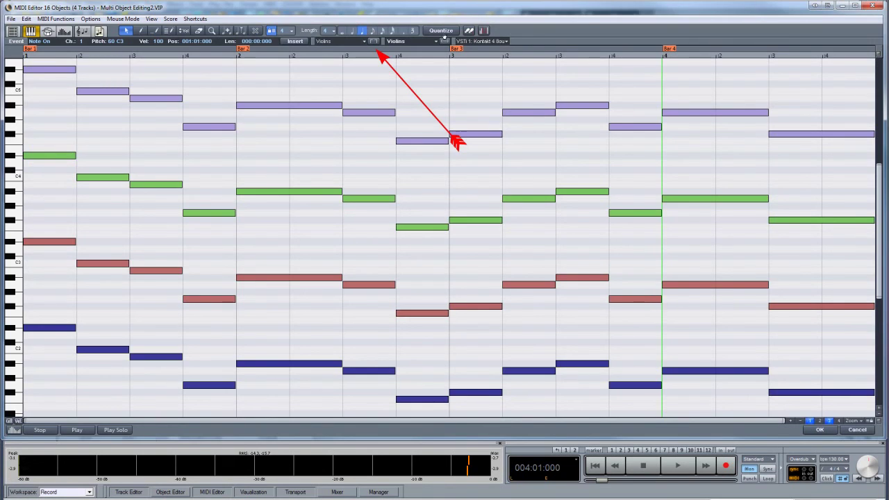
{"action": "left_click", "coordinate": [373, 42]}
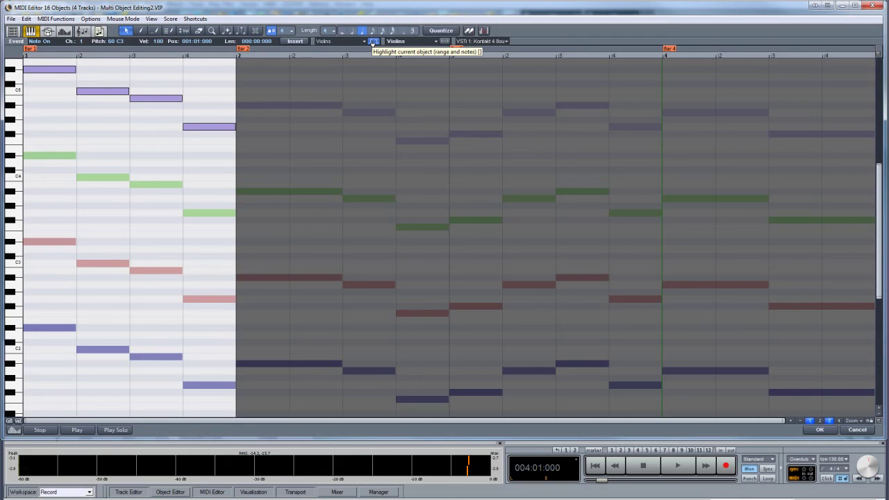
{"action": "left_click", "coordinate": [326, 105]}
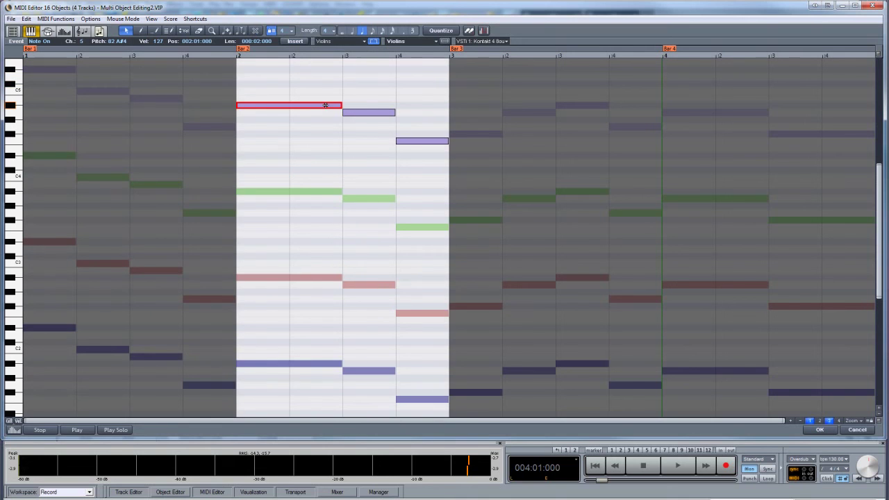
{"action": "left_click", "coordinate": [518, 112]}
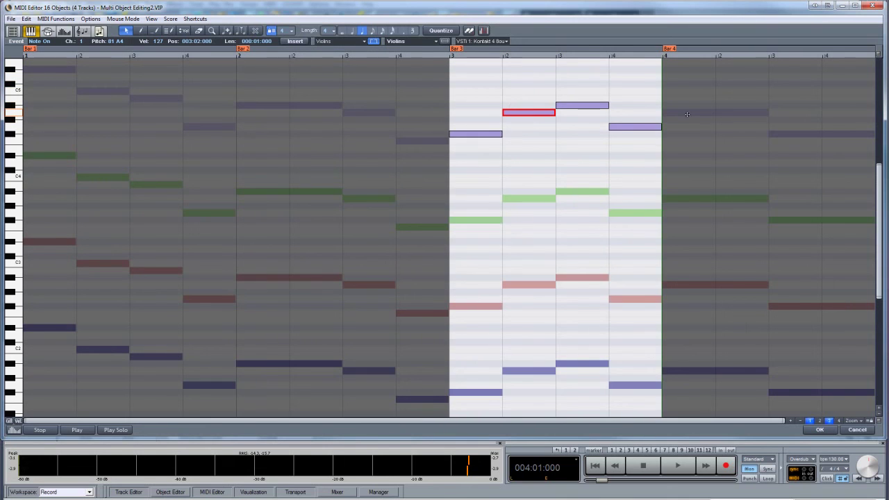
{"action": "left_click", "coordinate": [687, 114]}
{"action": "left_click", "coordinate": [415, 141]}
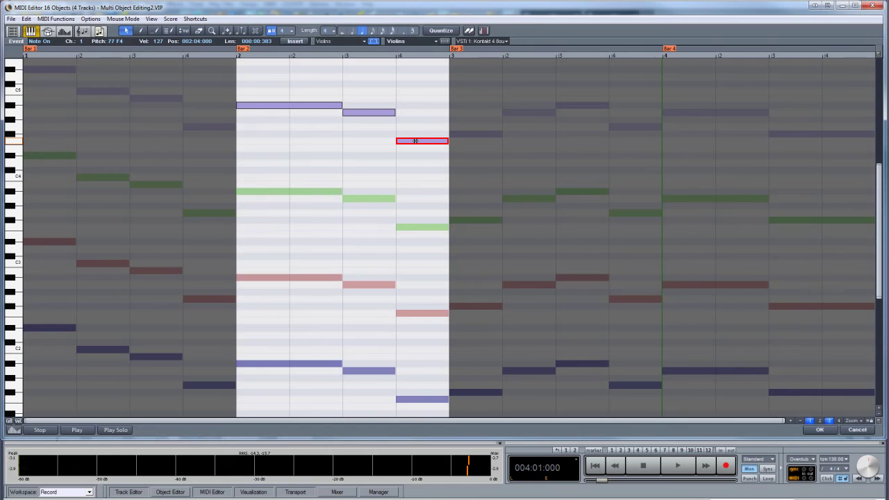
Turn on the Track Display Filter and switch the shown string part from Violas to Cellos
{"action": "left_click", "coordinate": [445, 41]}
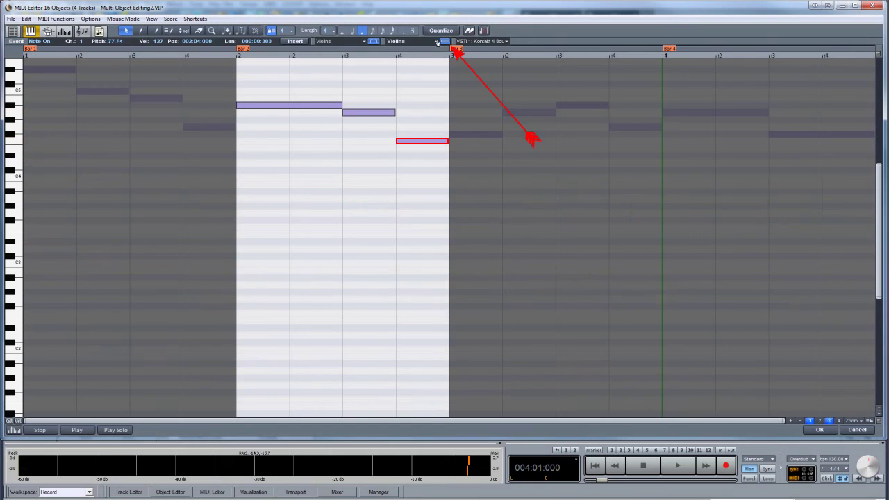
{"action": "left_click", "coordinate": [437, 42]}
{"action": "left_click", "coordinate": [422, 62]}
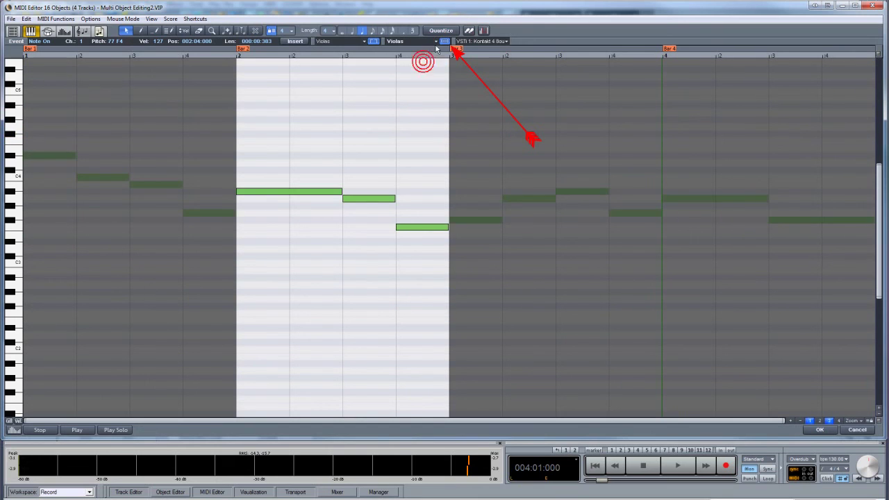
{"action": "left_click", "coordinate": [437, 42]}
{"action": "left_click", "coordinate": [432, 70]}
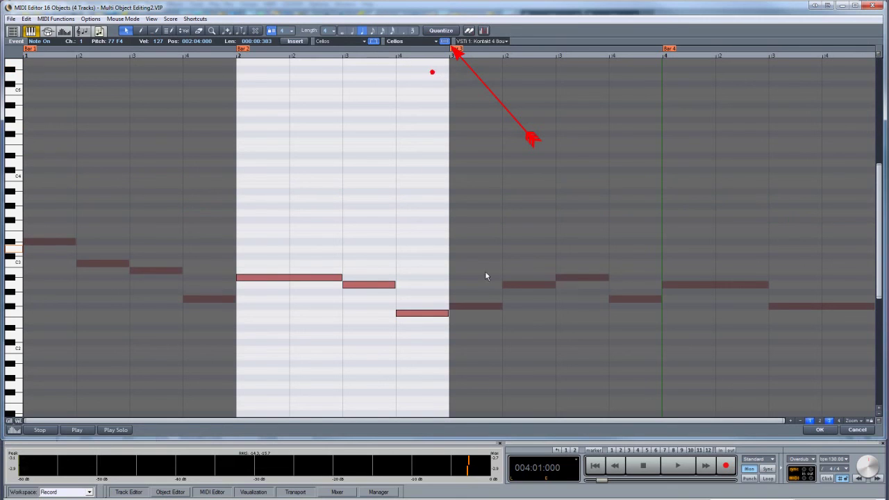